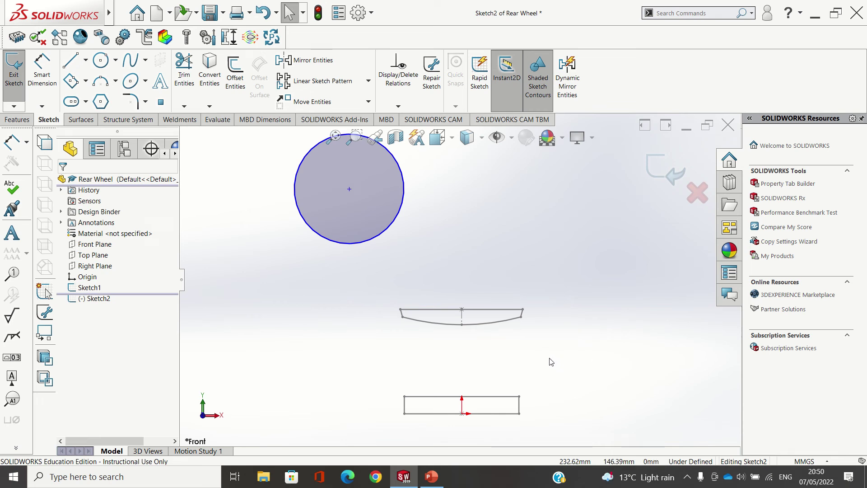
- Try placing the circle's centre on the origin by selection and dragging, then revert it
click(348, 188)
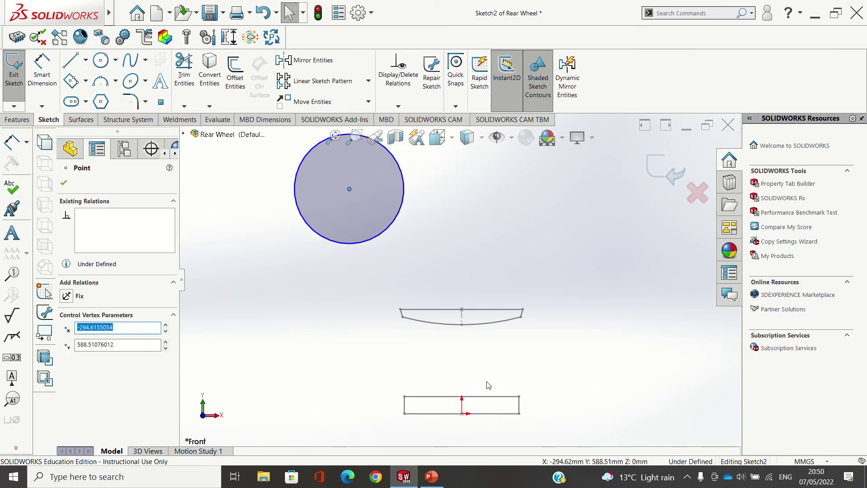
ctrl+click(462, 414)
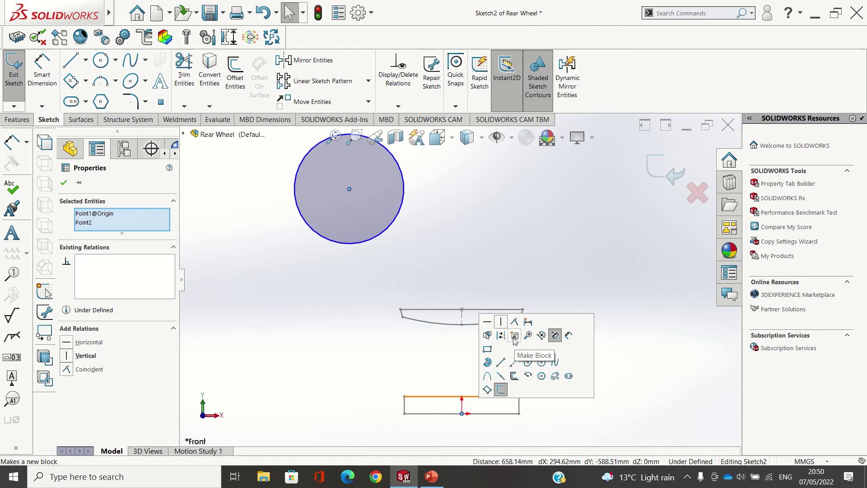
click(514, 324)
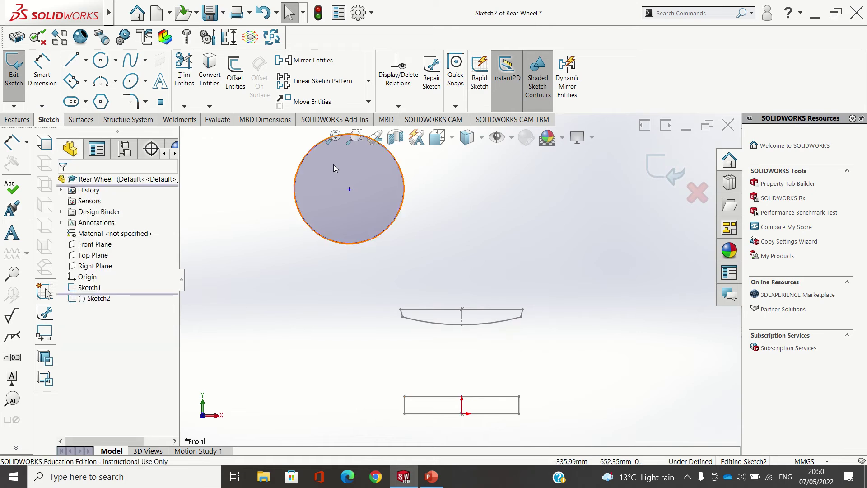
mouse_move(351, 188)
mouse_down()
mouse_move(462, 415)
mouse_move(343, 245)
mouse_up()
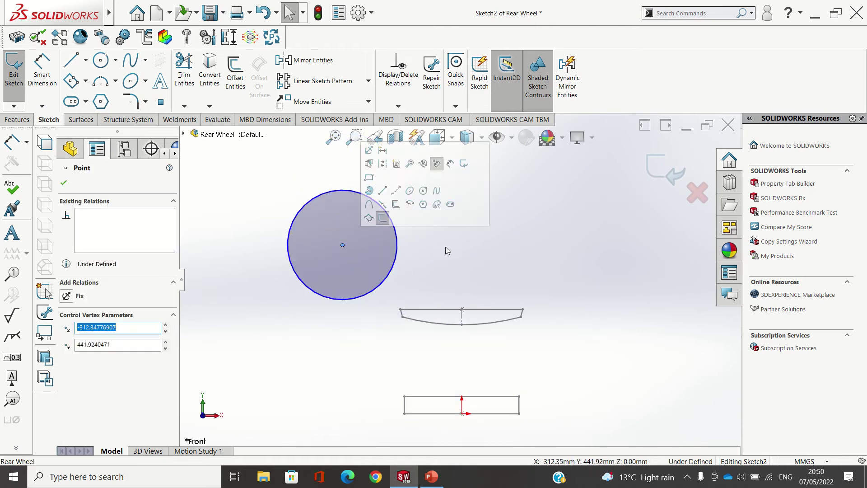
click(501, 265)
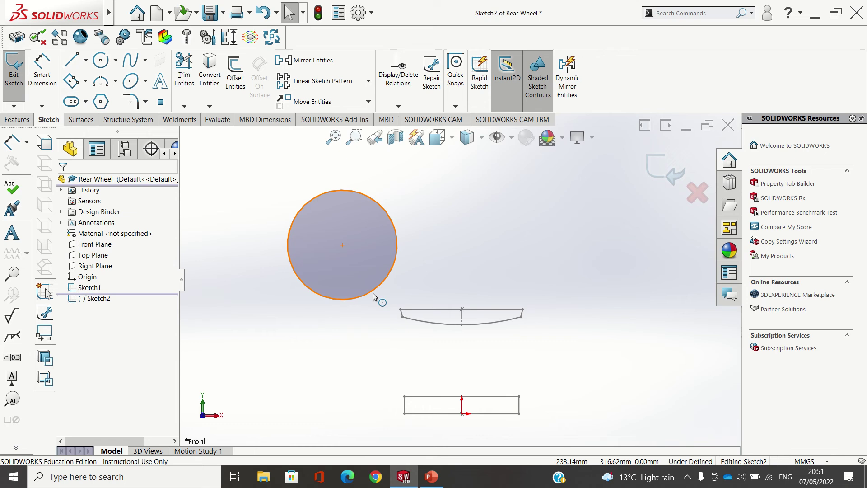
- Apply a Concentric relation between the circle and the sketch origin
click(372, 296)
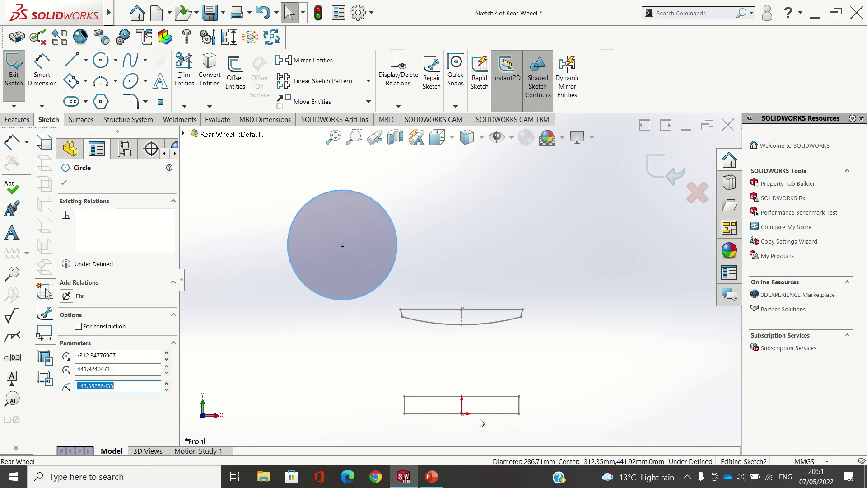
ctrl+click(462, 414)
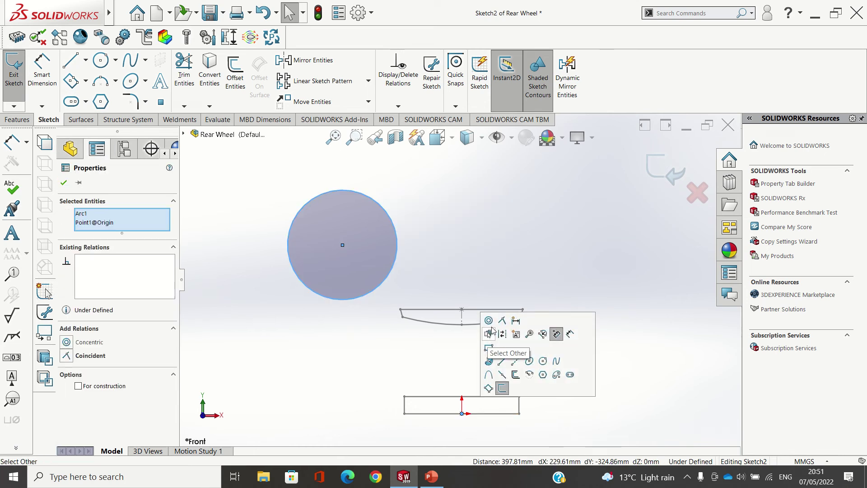
click(491, 330)
click(490, 246)
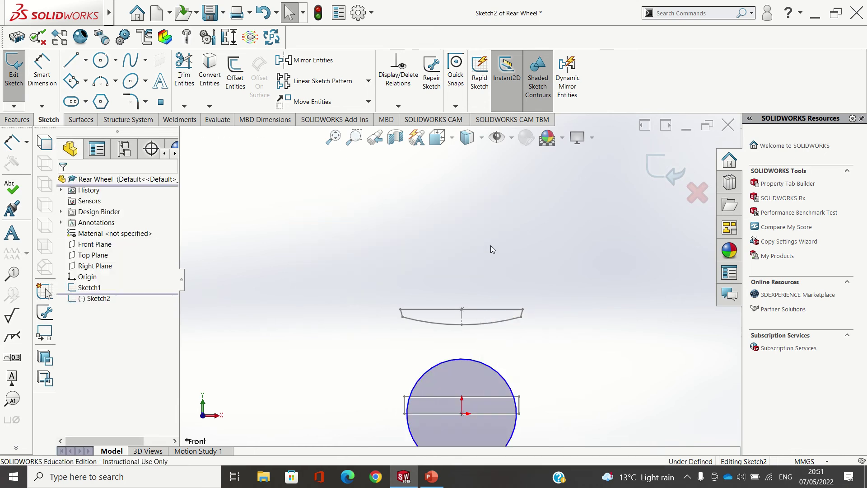
scroll(438, 377, up, 2)
scroll(439, 377, down, 1)
scroll(471, 345, down, 2)
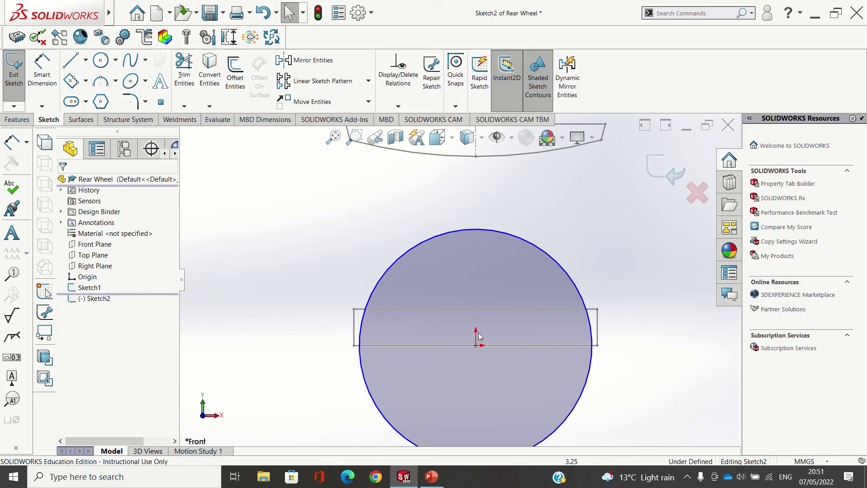
scroll(480, 337, up, 1)
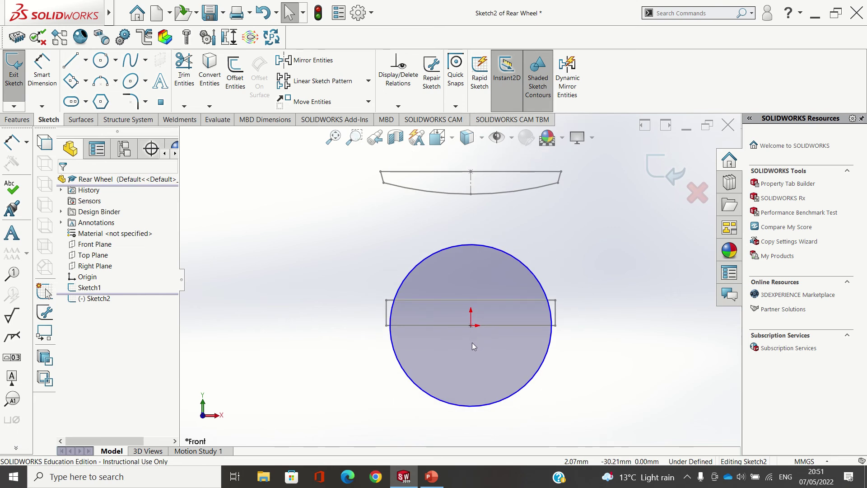
- Undo the concentric relation and enlarge the circle to about 910 mm diameter
key(ctrl+z)
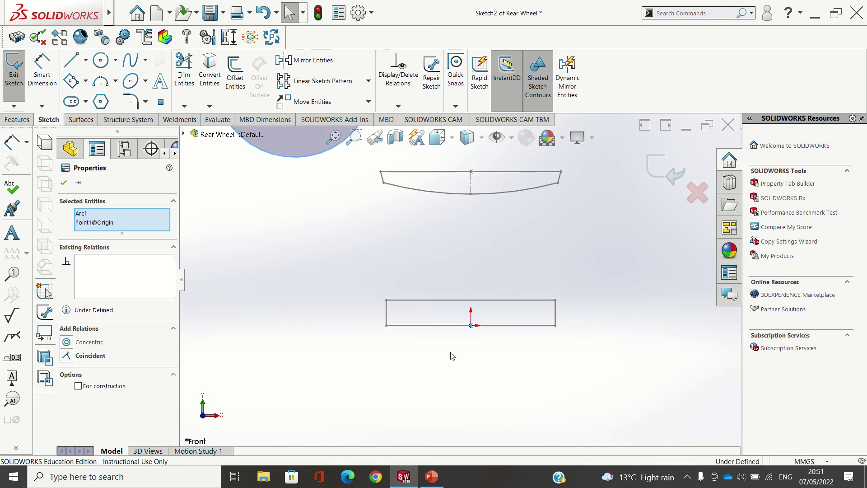
scroll(426, 330, up, 2)
scroll(425, 320, up, 2)
click(481, 215)
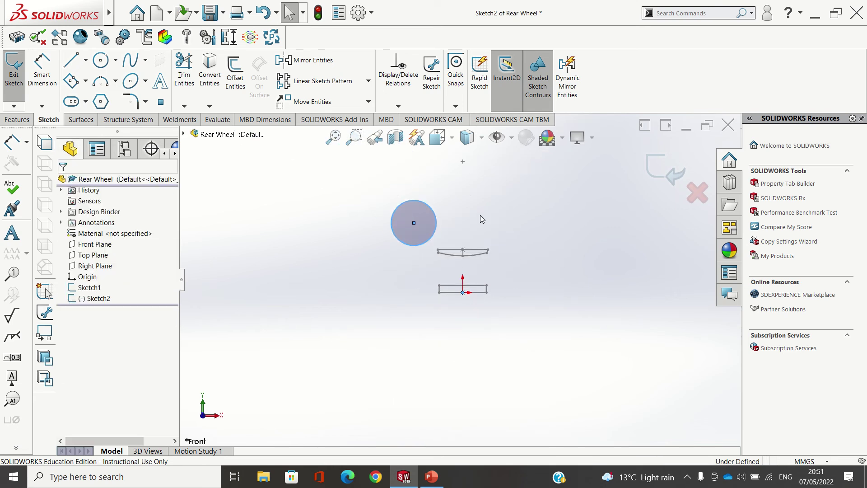
scroll(416, 221, down, 2)
scroll(416, 222, down, 1)
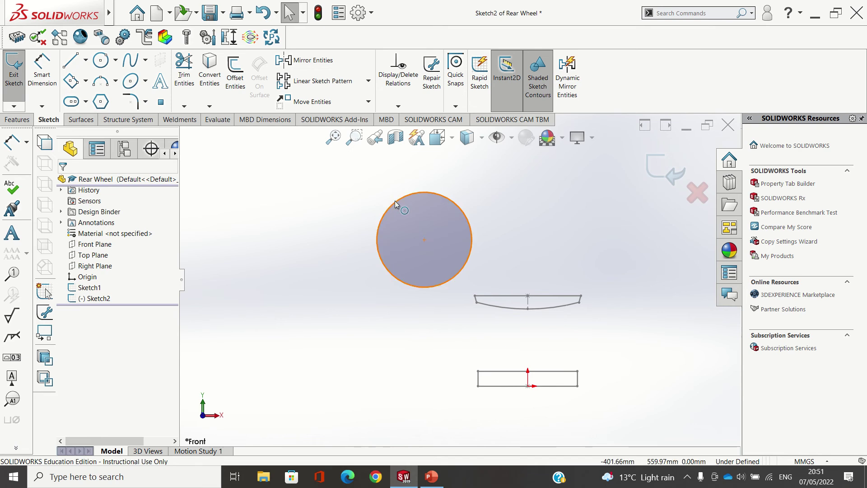
drag(395, 201, 284, 187)
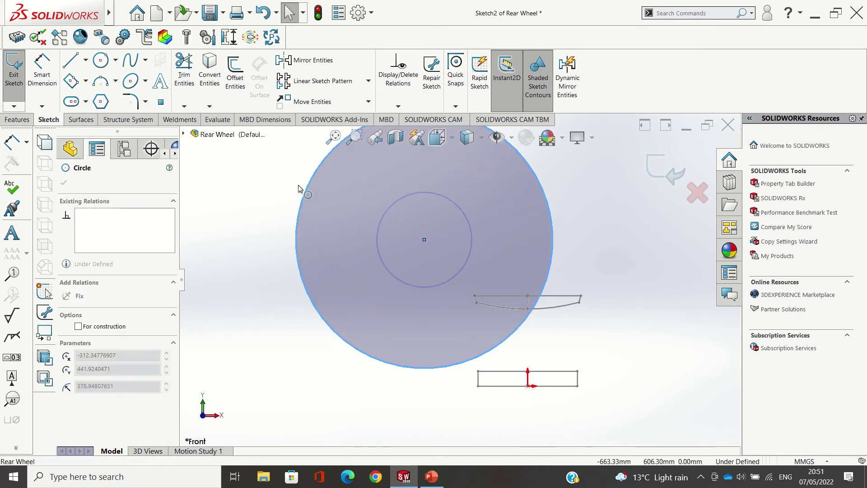
click(659, 332)
scroll(421, 264, up, 3)
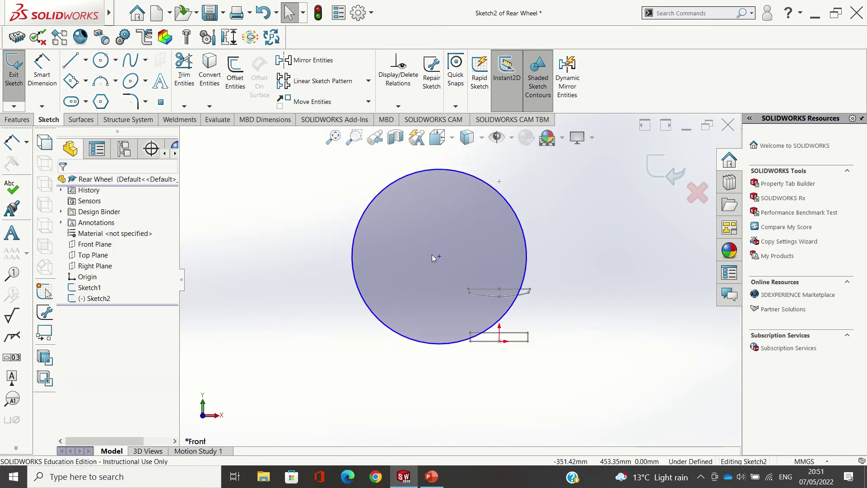
- Move the circle up-left, then make its centre coincident with the origin
drag(438, 253, 344, 184)
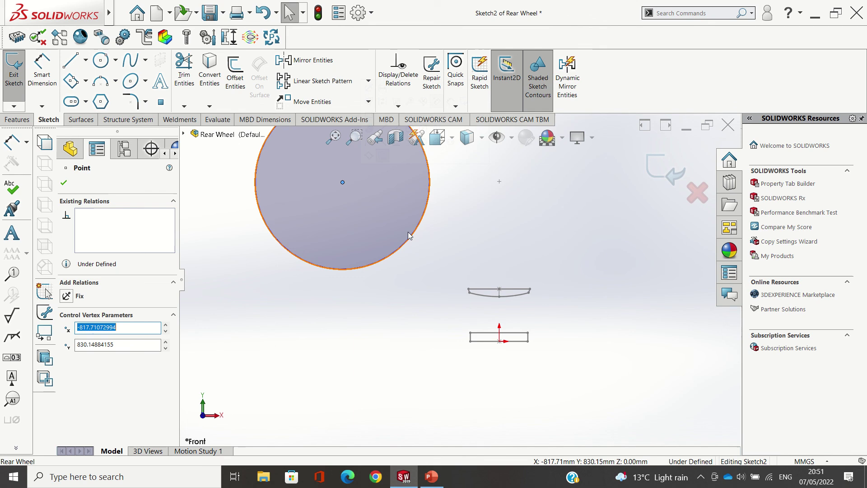
scroll(522, 249, up, 2)
click(521, 250)
scroll(488, 263, down, 3)
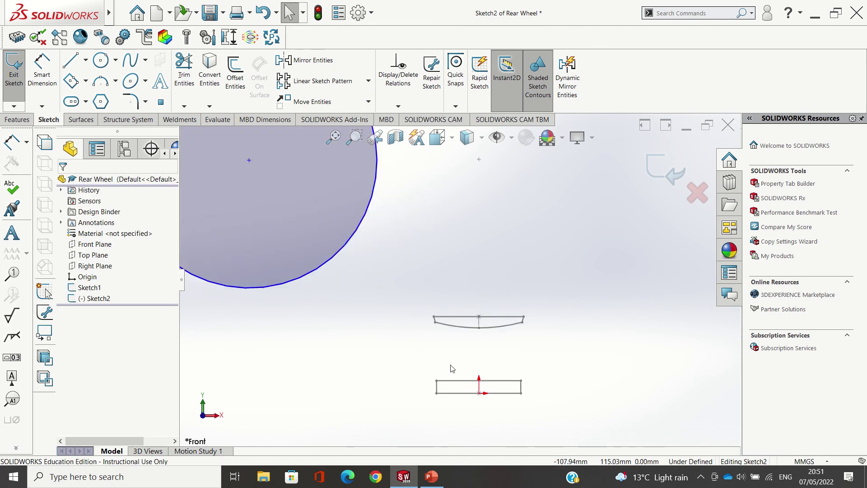
scroll(454, 369, up, 2)
click(370, 267)
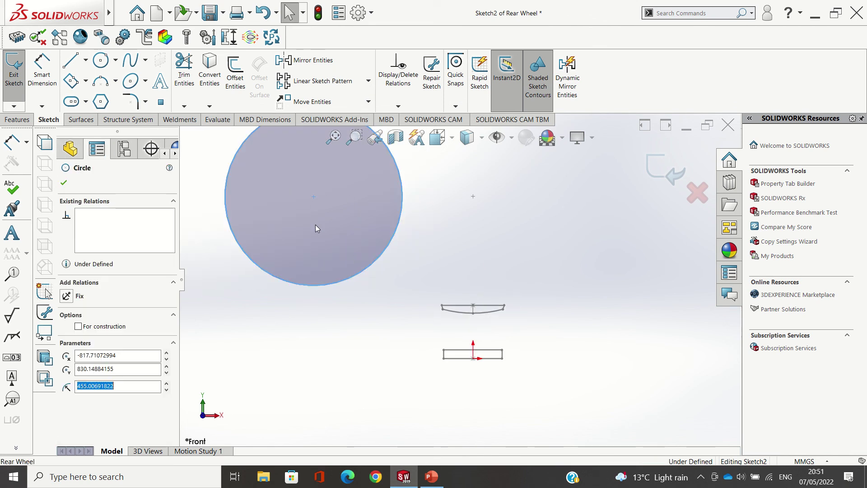
ctrl+click(474, 358)
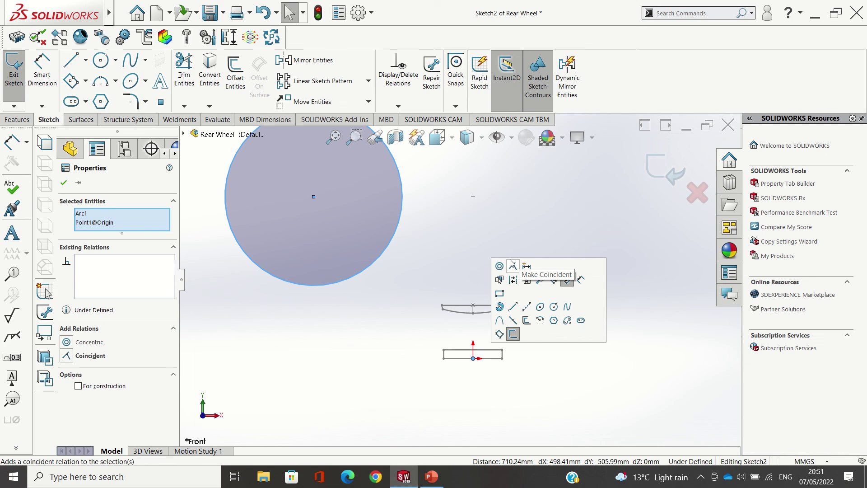
click(501, 266)
click(500, 217)
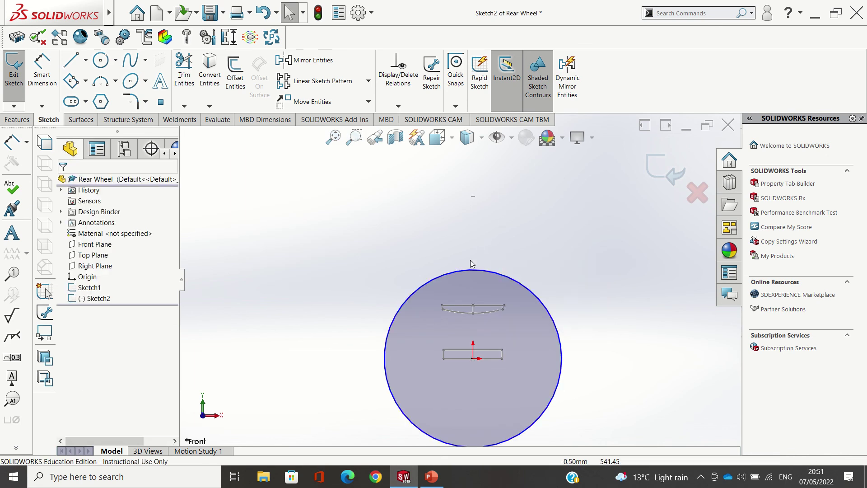